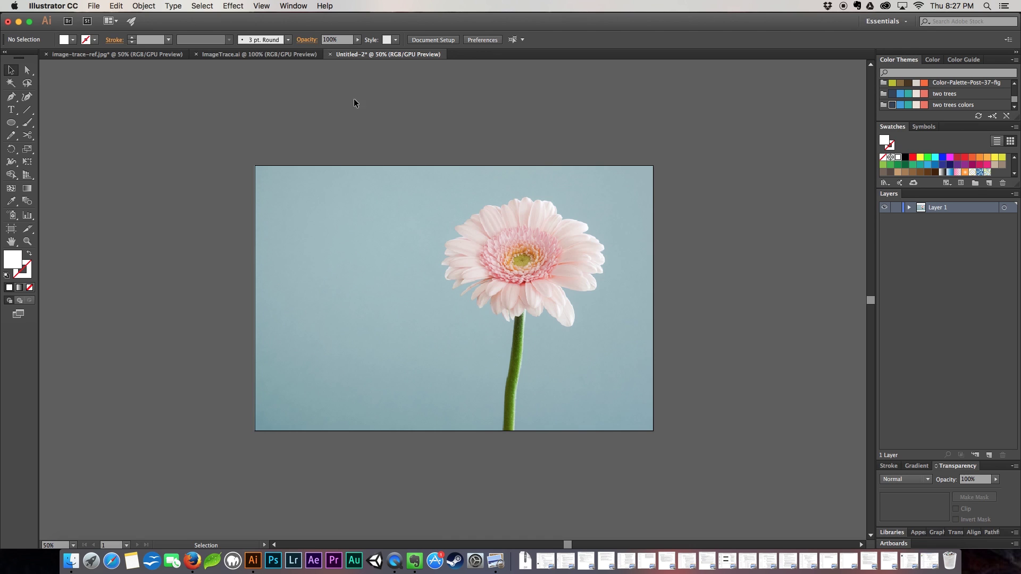
Step: Show the Image Trace panel from the Window menu, select the gerbera photo, and list its presets
{"action": "left_click", "coordinate": [293, 6]}
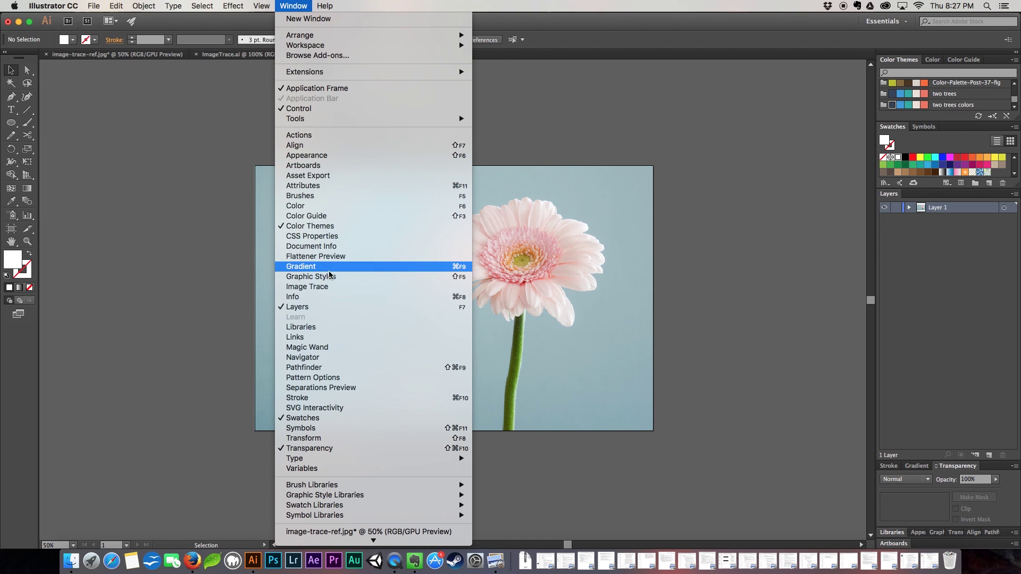
{"action": "left_click", "coordinate": [327, 287]}
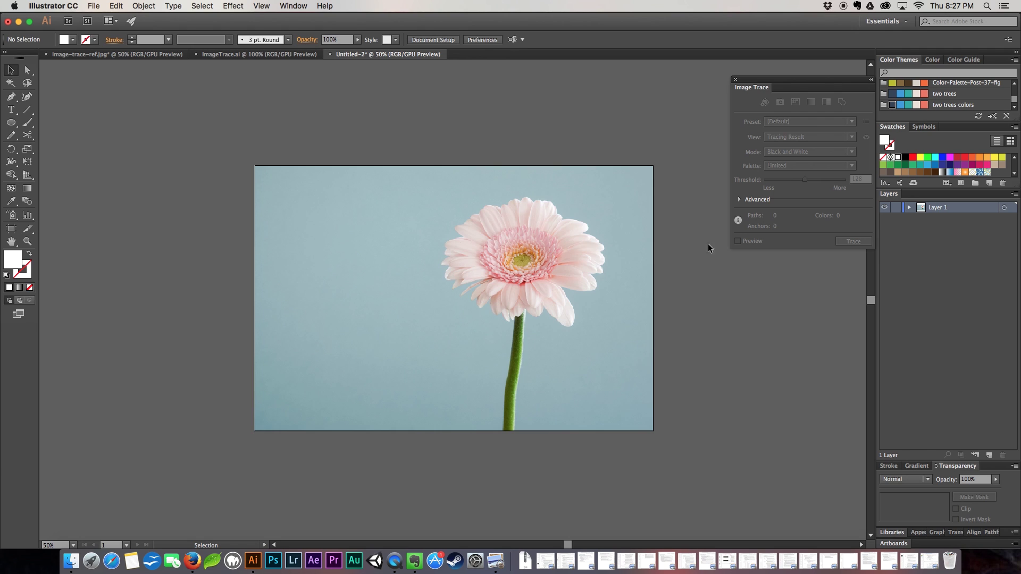
{"action": "left_click", "coordinate": [652, 212]}
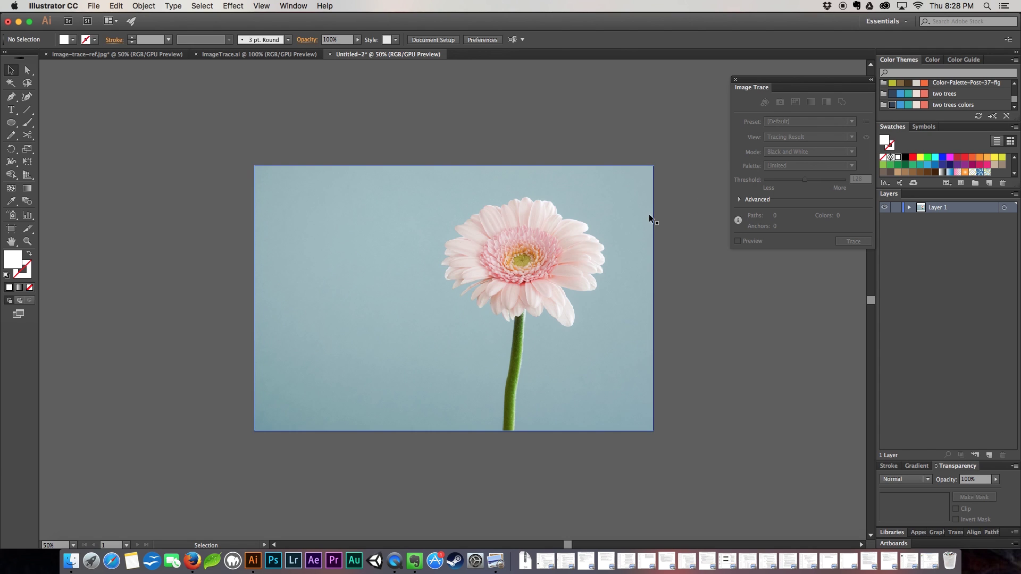
{"action": "left_click", "coordinate": [812, 123]}
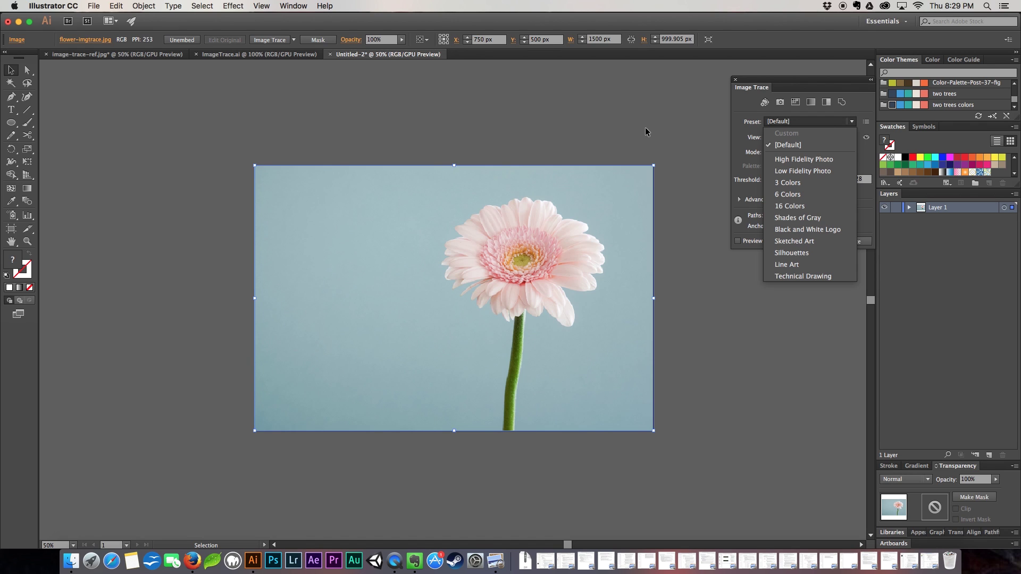
Step: Trace the gerbera with High Fidelity Photo (about 4408 paths) and deselect the result
{"action": "left_click", "coordinate": [781, 161]}
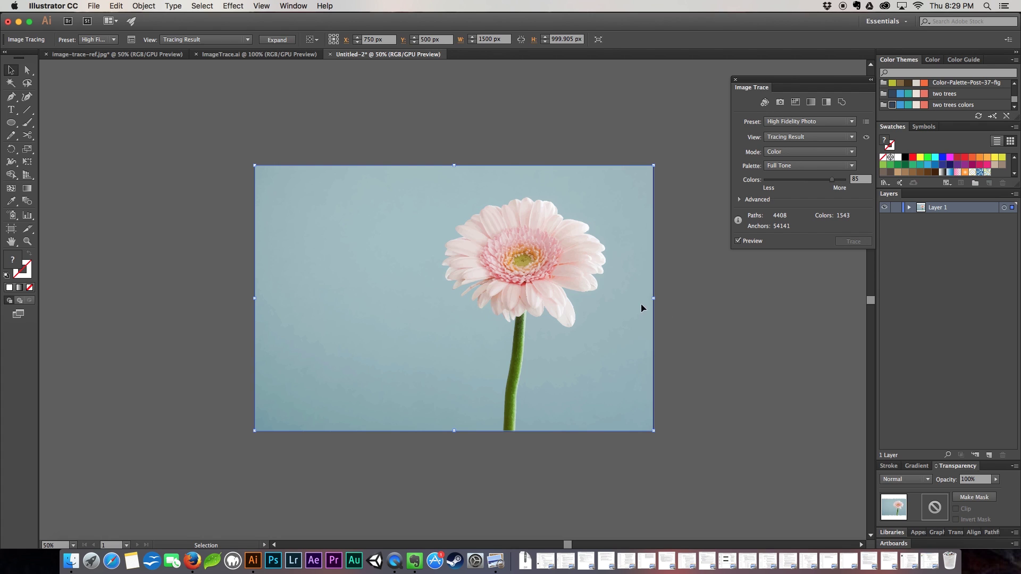
{"action": "left_click", "coordinate": [663, 263]}
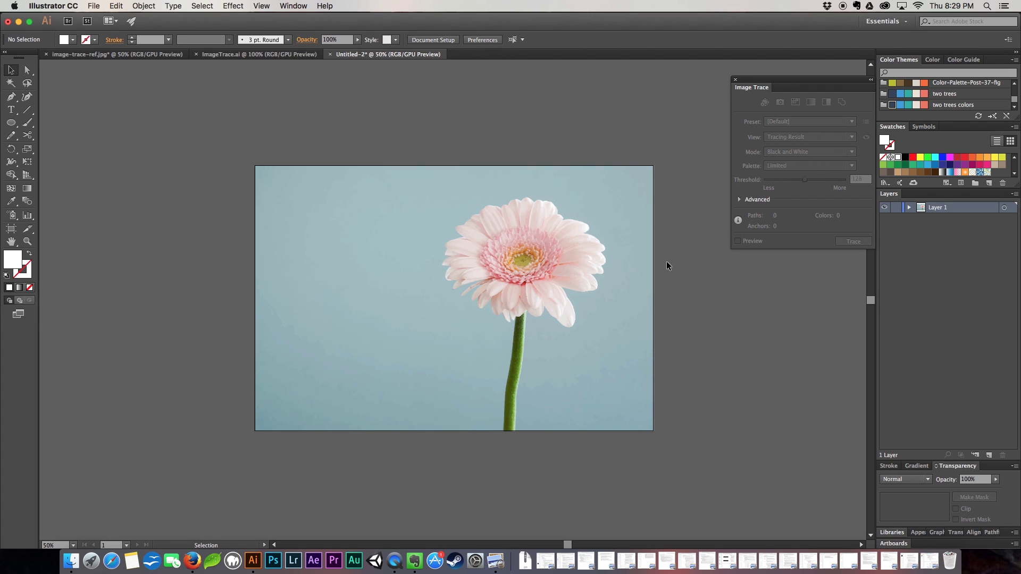
{"action": "key", "text": "super+equal"}
{"action": "key", "text": "super+equal"}
{"action": "key", "text": "super+equal"}
{"action": "key", "text": "super+equal"}
{"action": "key", "text": "super+equal"}
{"action": "key", "text": "super+equal"}
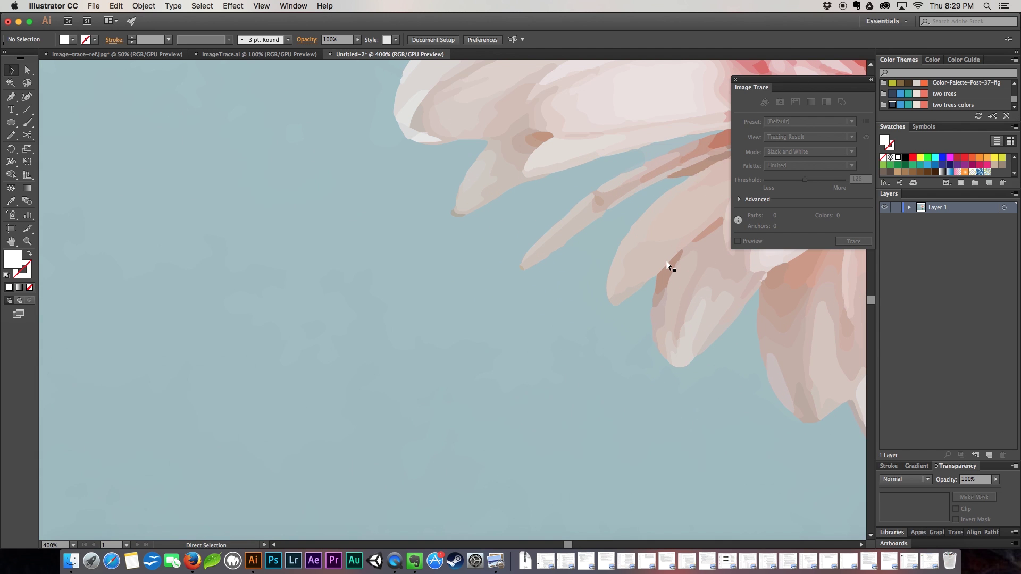
{"action": "key", "text": "space"}
{"action": "left_click_drag", "start_coordinate": [622, 126], "coordinate": [293, 395]}
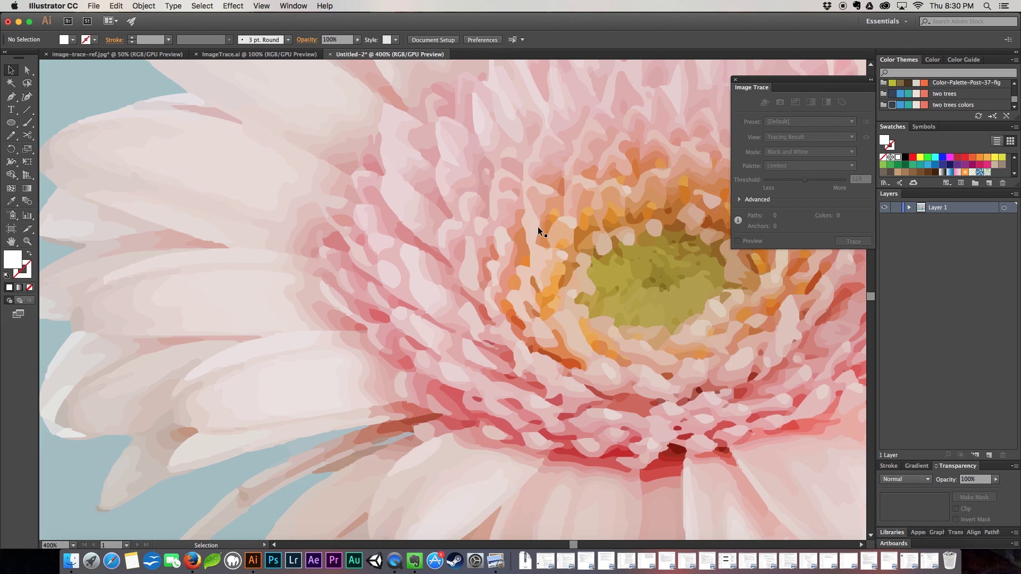
{"action": "key", "text": "super+0"}
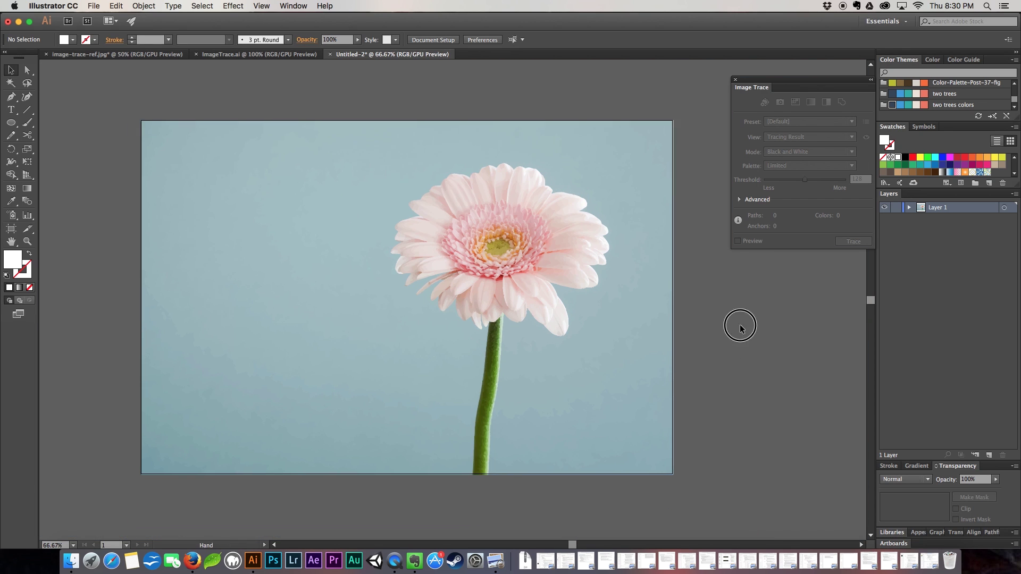
{"action": "left_click_drag", "start_coordinate": [741, 327], "coordinate": [783, 346]}
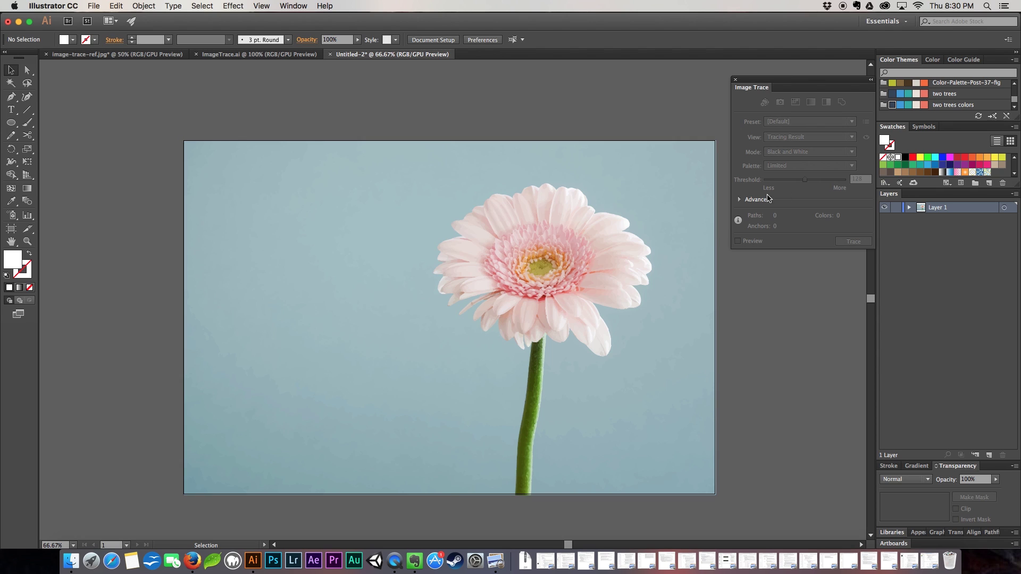
{"action": "left_click", "coordinate": [706, 165]}
Step: Retrace with Low Fidelity Photo, then with 3 Colors (189 paths, three flat colours)
{"action": "left_click", "coordinate": [807, 123]}
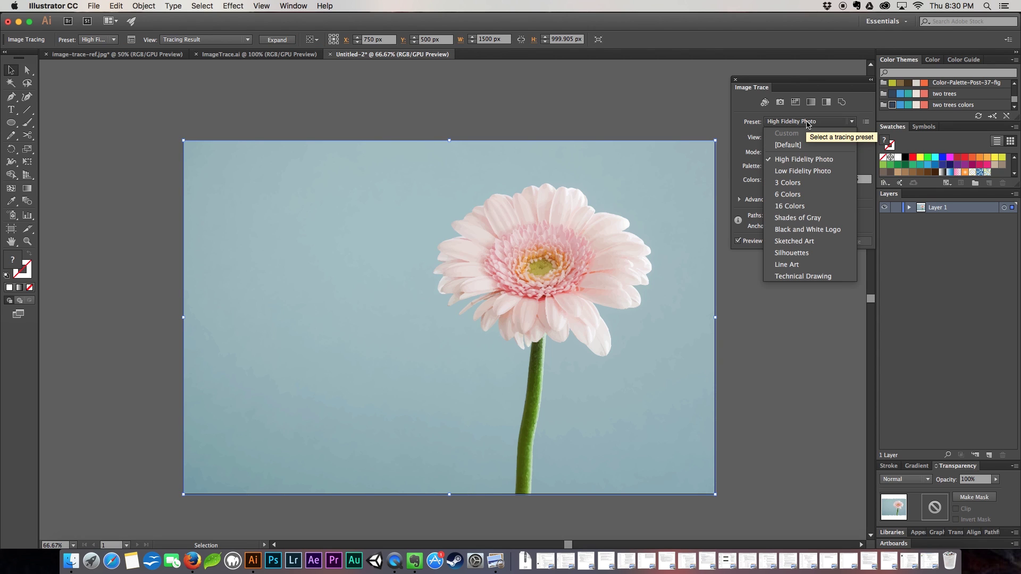
{"action": "left_click", "coordinate": [812, 177]}
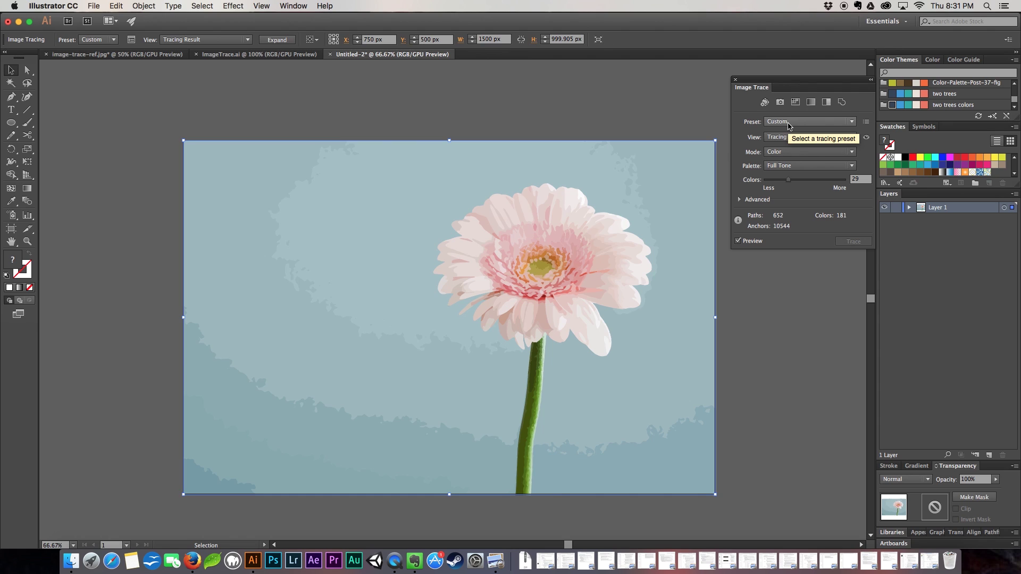
{"action": "left_click", "coordinate": [789, 123]}
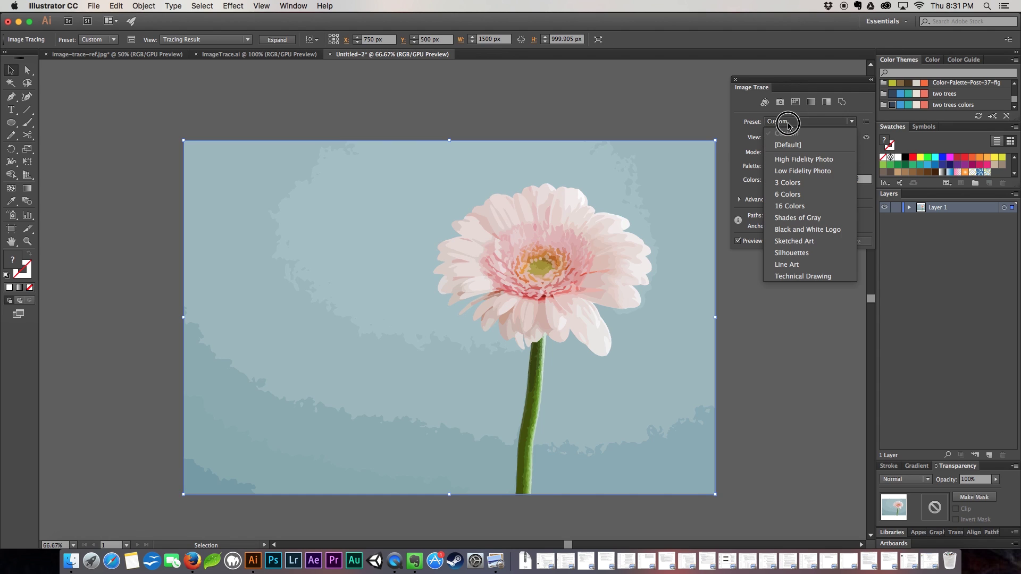
{"action": "left_click", "coordinate": [815, 187]}
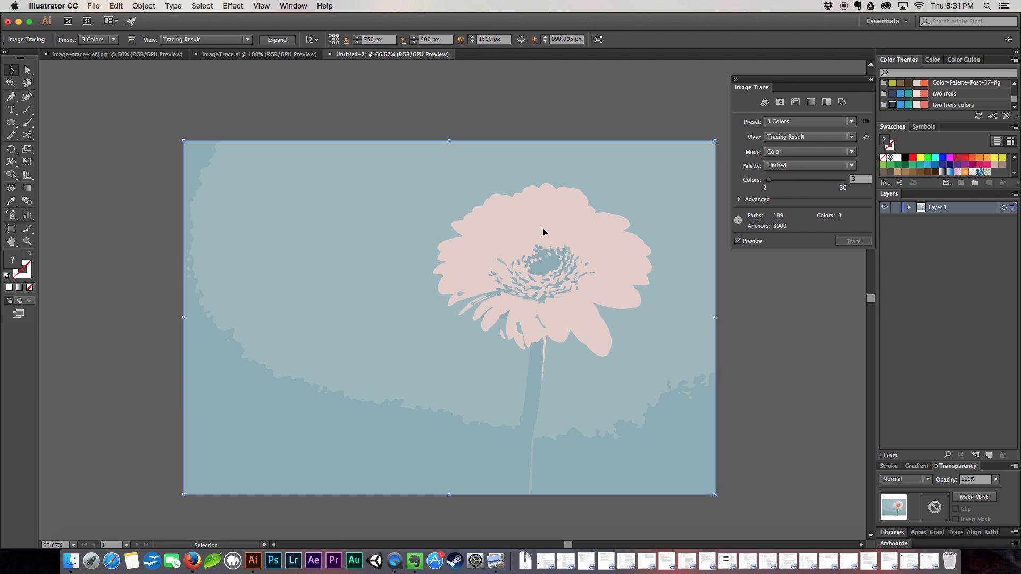
Step: Retrace with 6 Colors, then with 16 Colors (690 paths, 16 colours)
{"action": "left_click", "coordinate": [808, 122]}
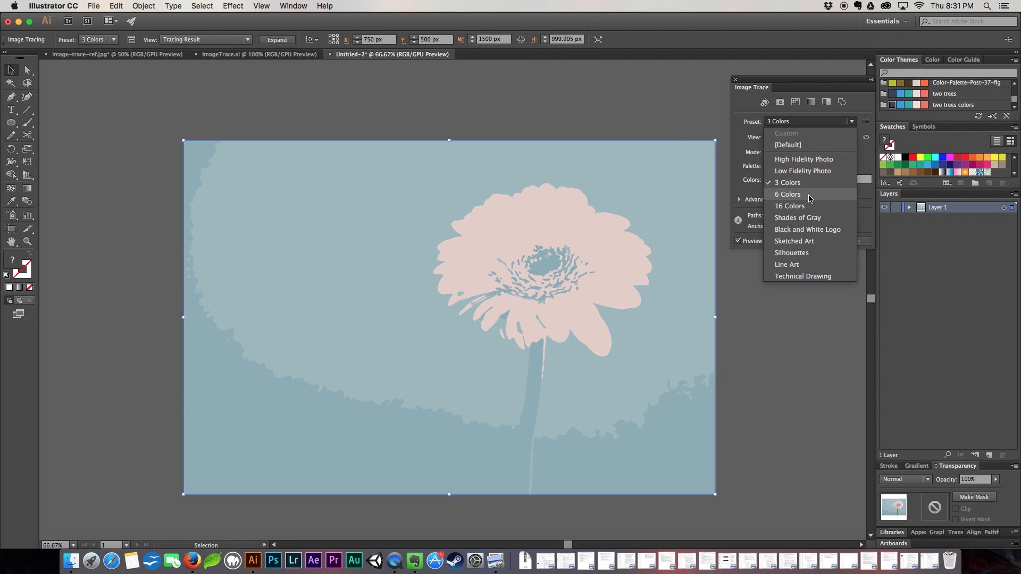
{"action": "left_click", "coordinate": [788, 195]}
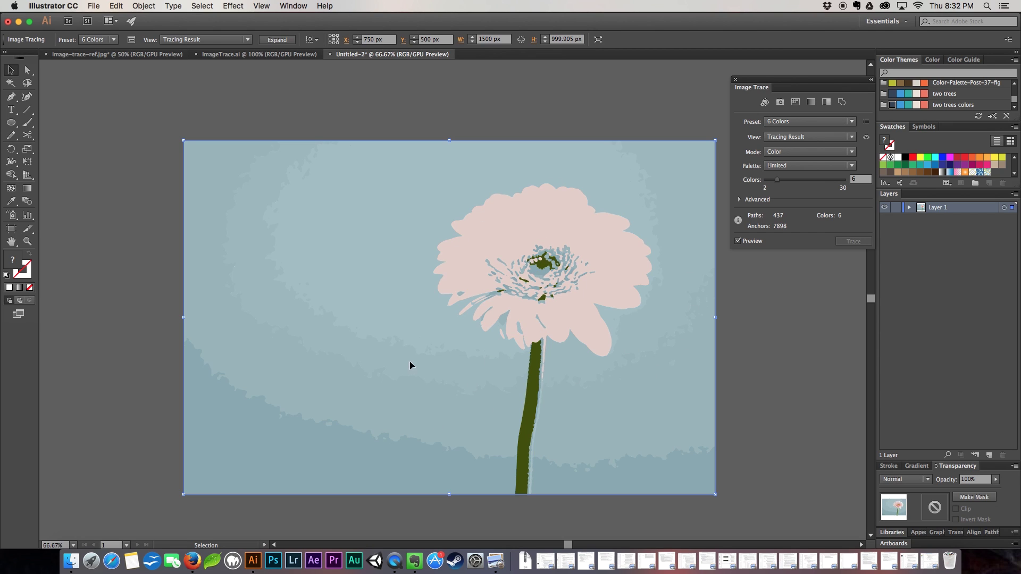
{"action": "left_click", "coordinate": [809, 121]}
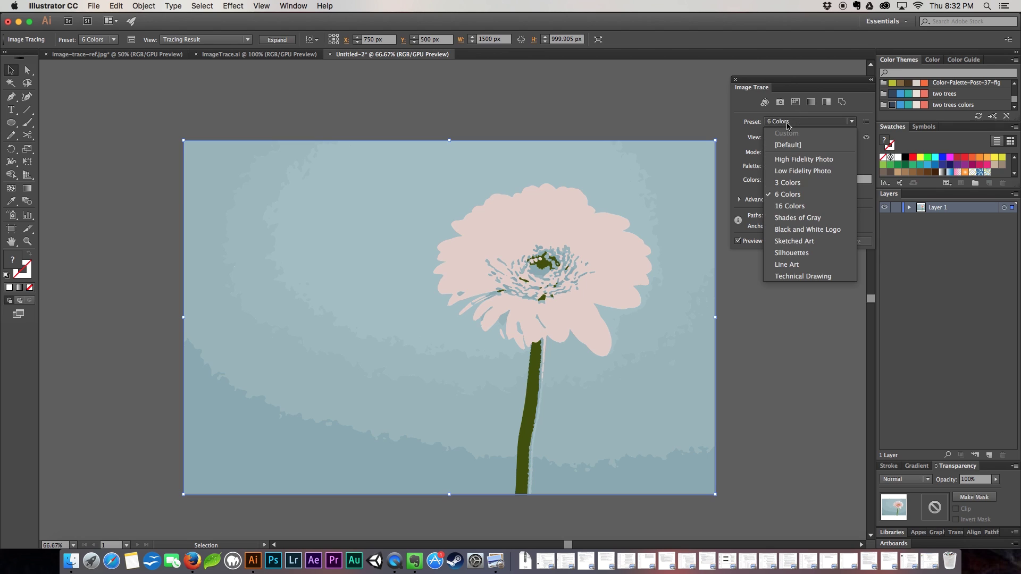
{"action": "left_click", "coordinate": [819, 206]}
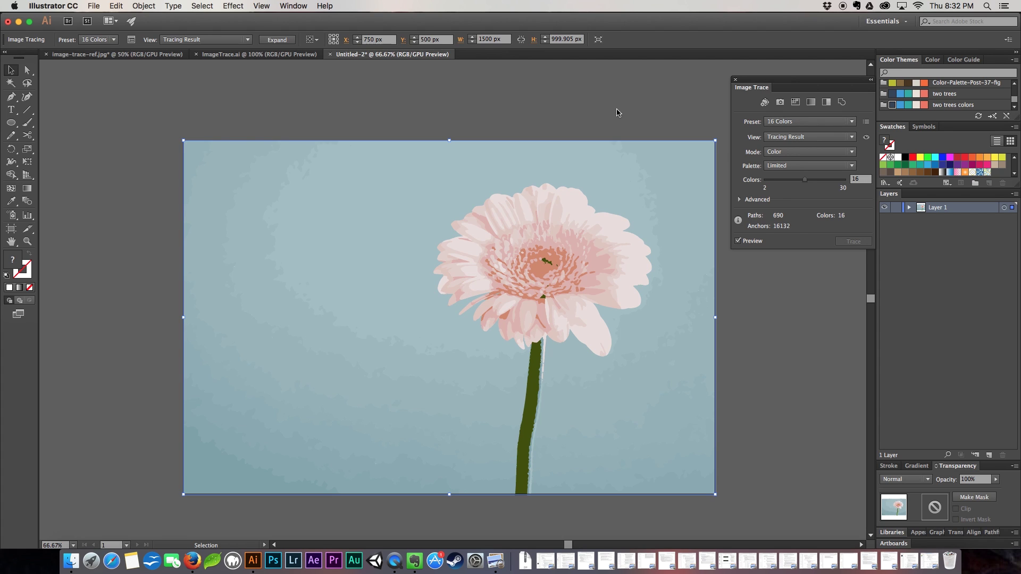
Step: Apply the Shades of Gray preset, giving a grayscale trace of 1159 paths and 148 colours
{"action": "left_click", "coordinate": [787, 123]}
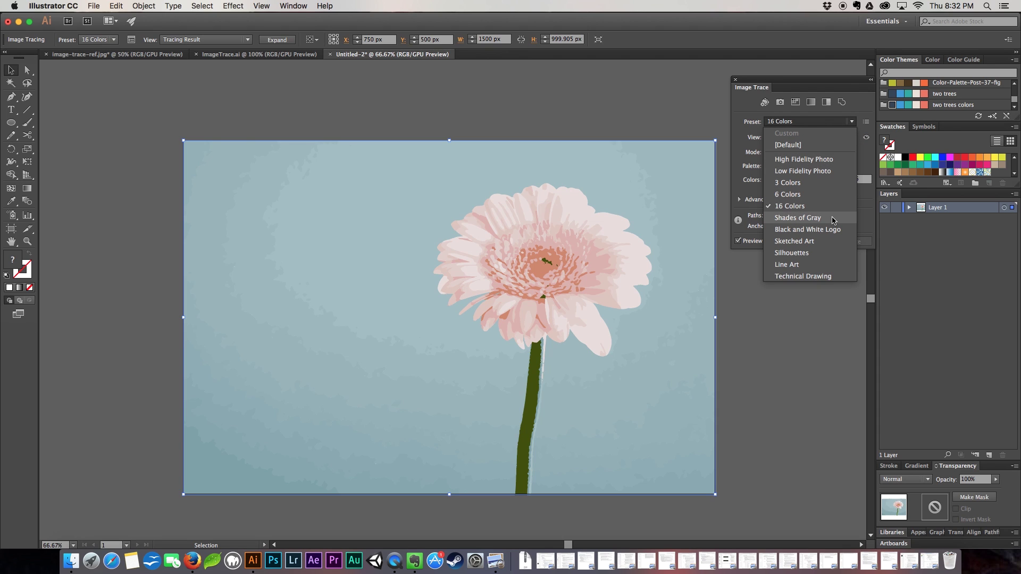
{"action": "left_click", "coordinate": [833, 219]}
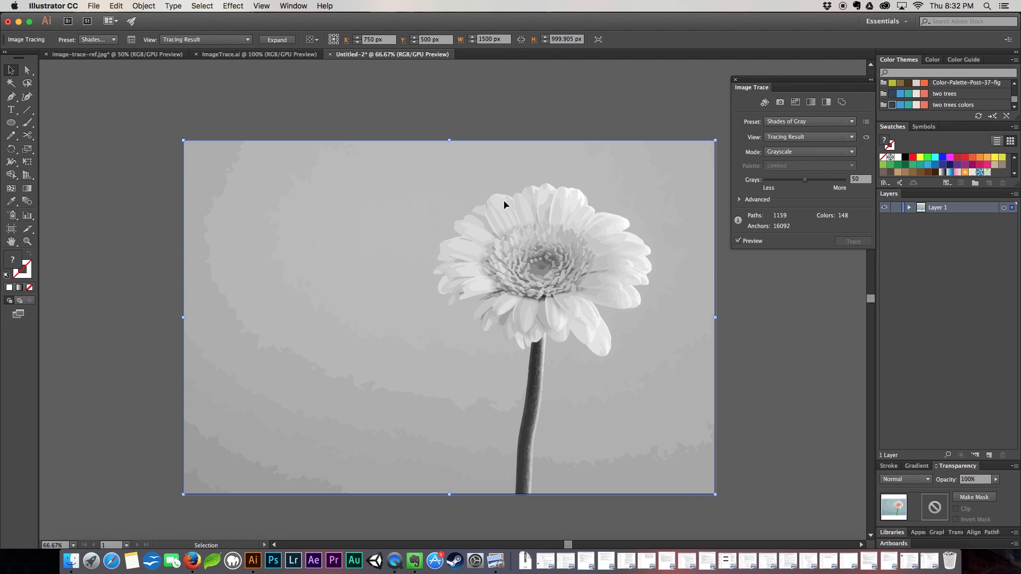
{"action": "left_click", "coordinate": [782, 122]}
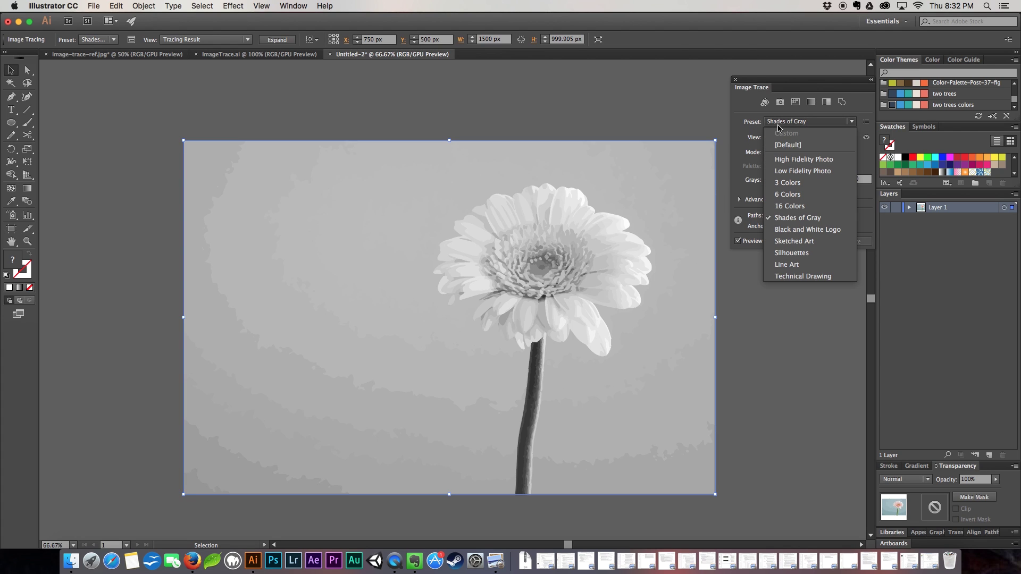
Step: Apply Black and White Logo and raise the Threshold to about 187 for a white silhouette on black
{"action": "left_click", "coordinate": [829, 232]}
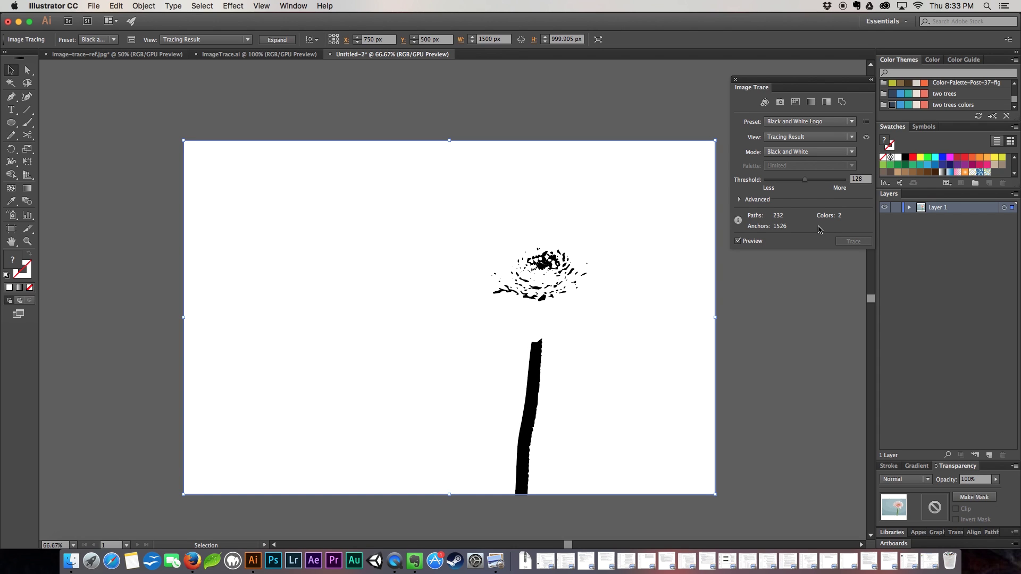
{"action": "left_click", "coordinate": [806, 181]}
{"action": "left_click_drag", "start_coordinate": [806, 181], "coordinate": [825, 184]}
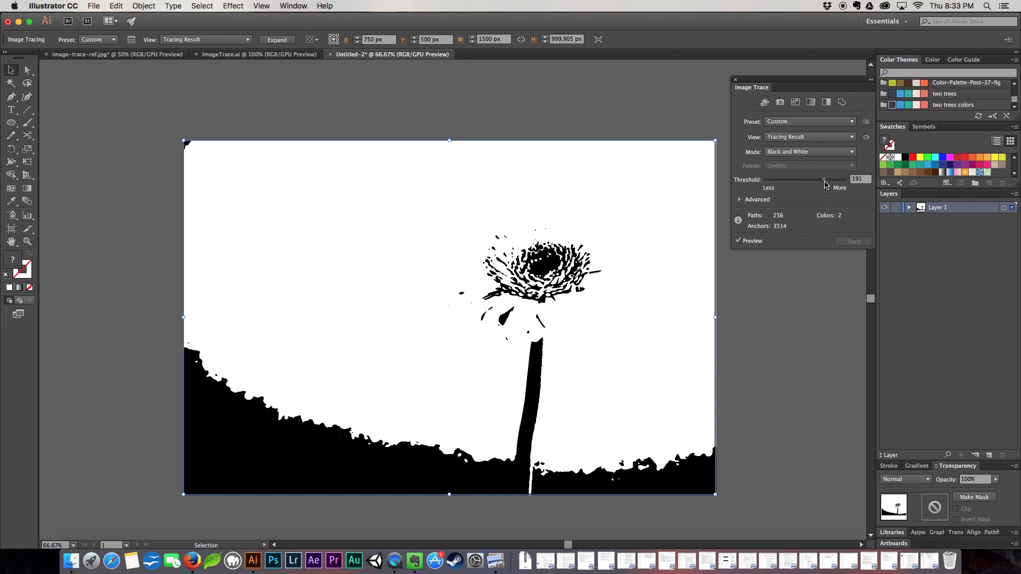
{"action": "left_click_drag", "start_coordinate": [825, 184], "coordinate": [824, 184]}
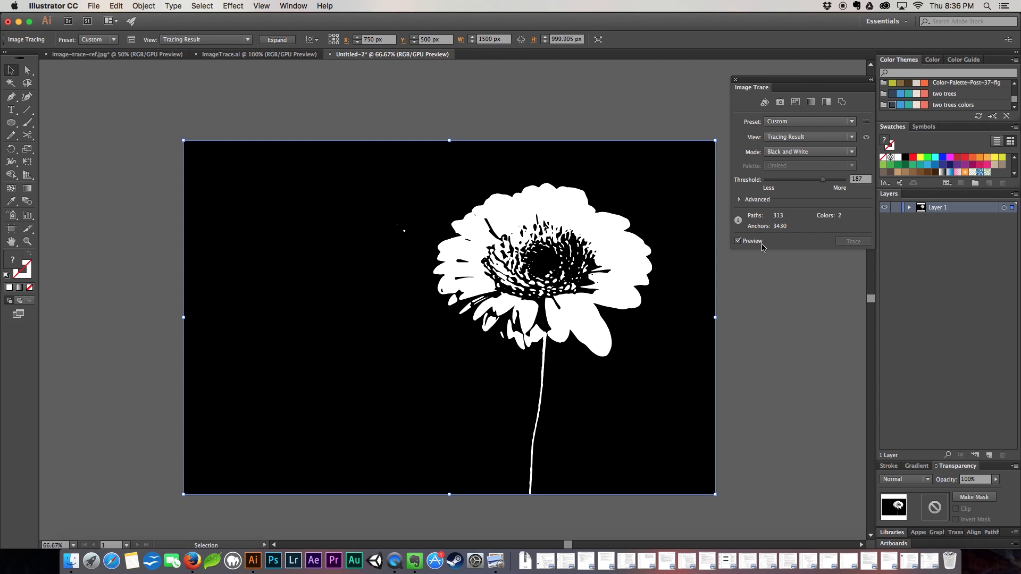
Step: Retrace with High Fidelity Photo, expand it into editable paths, then delete the expanded group
{"action": "left_click", "coordinate": [801, 122]}
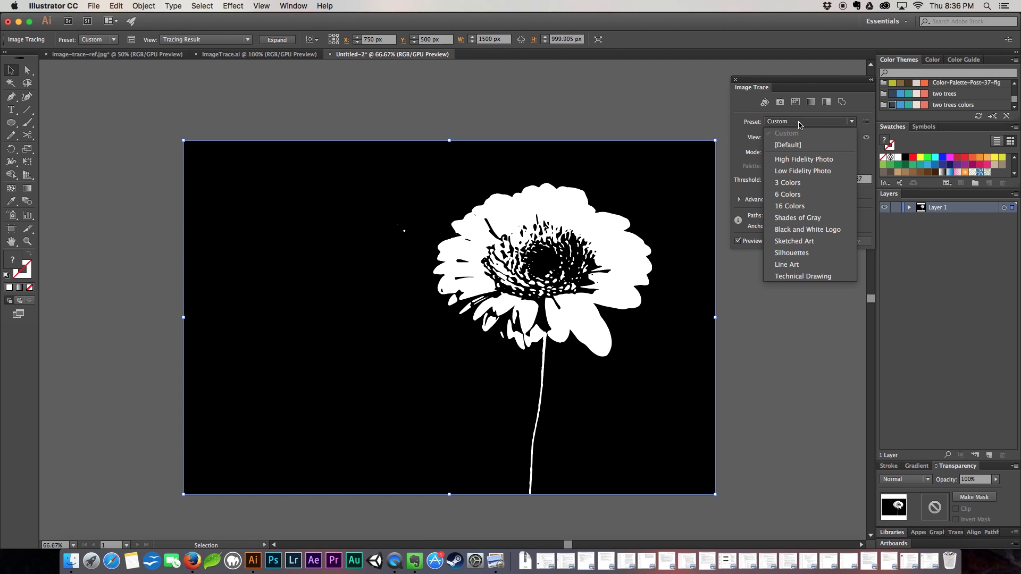
{"action": "left_click", "coordinate": [812, 160]}
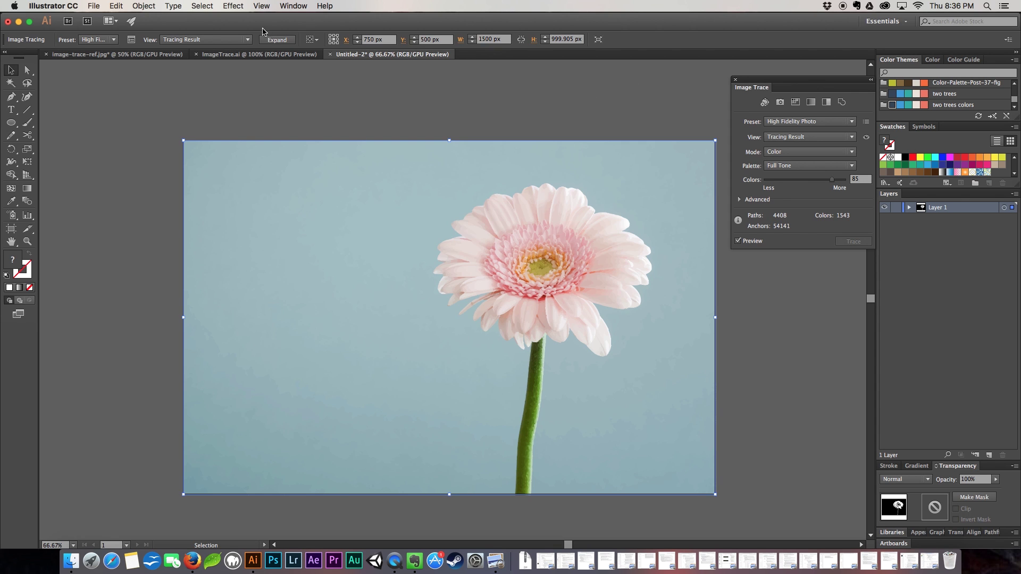
{"action": "left_click", "coordinate": [274, 41]}
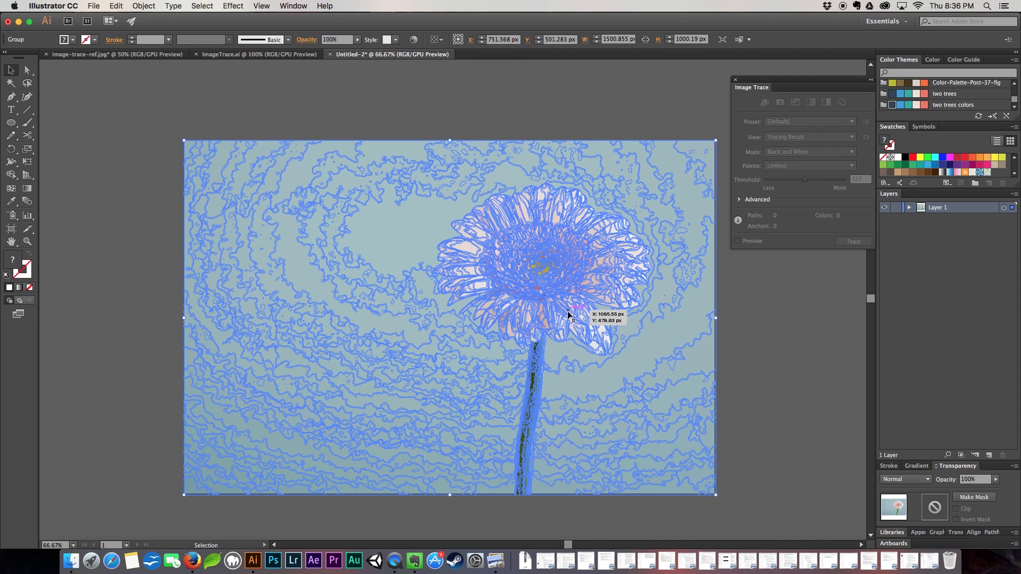
{"action": "key", "text": "Delete"}
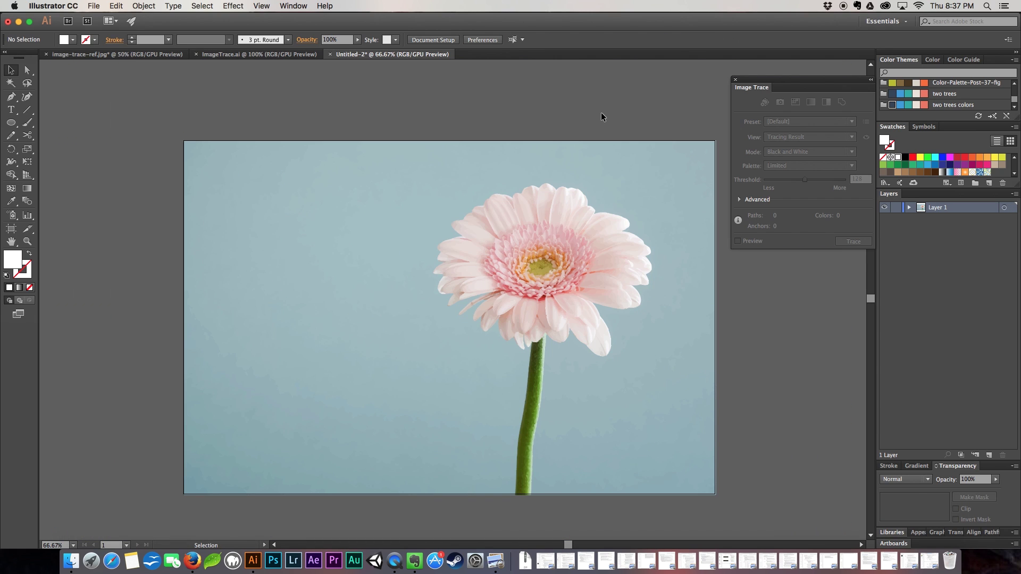